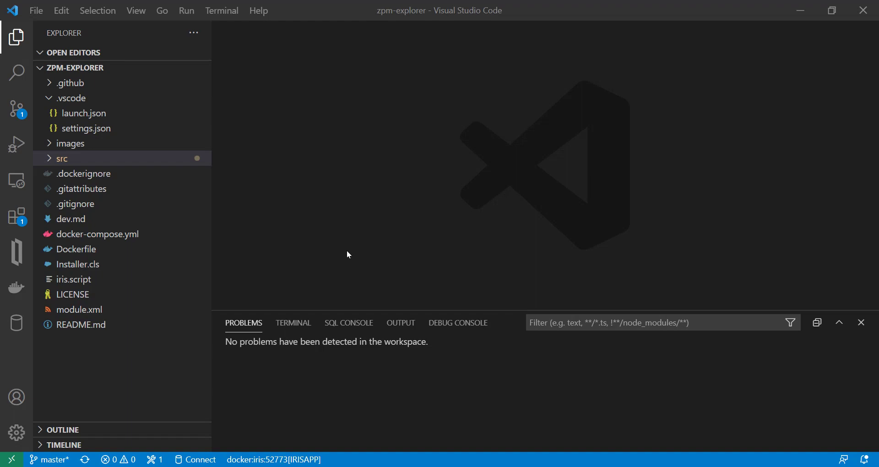
Open the ZPM Explorer web page of the connected IRIS server in the browser and view its navigation options
{"action": "left_click", "coordinate": [265, 459]}
{"action": "left_click", "coordinate": [290, 153]}
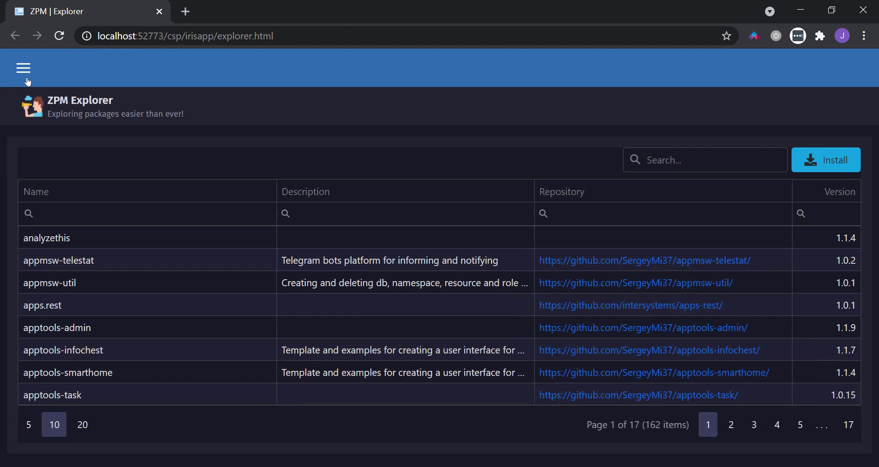
{"action": "left_click", "coordinate": [22, 69]}
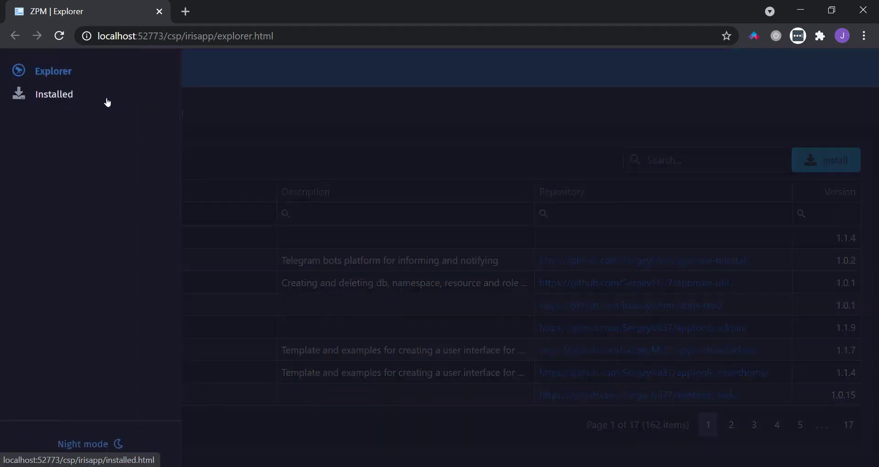
{"action": "left_click", "coordinate": [315, 106]}
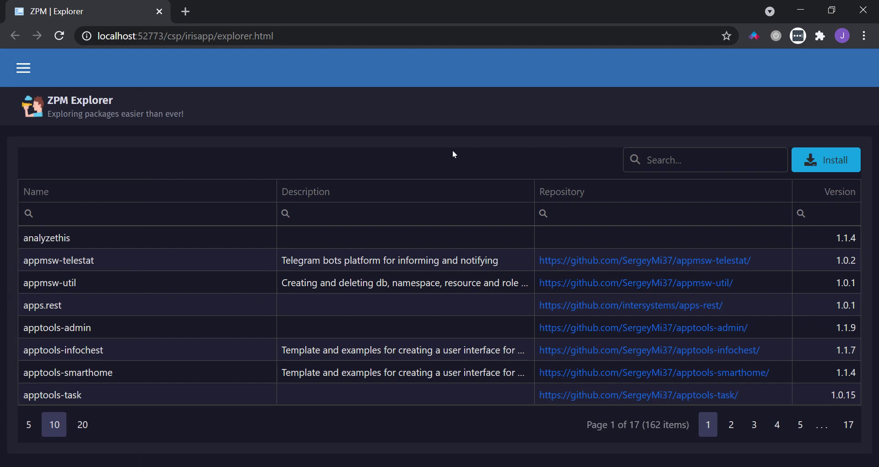
Search the available packages for csv and for rest, viewing the second page of the rest results
{"action": "left_click", "coordinate": [720, 156]}
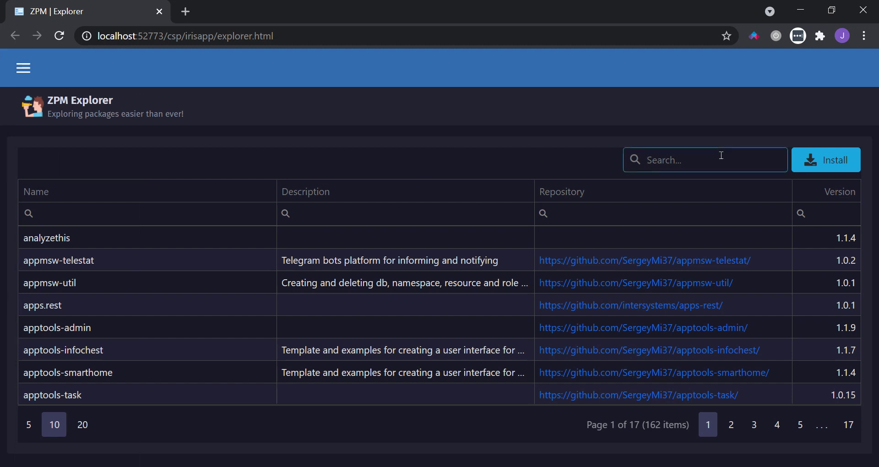
{"action": "type", "text": "csv"}
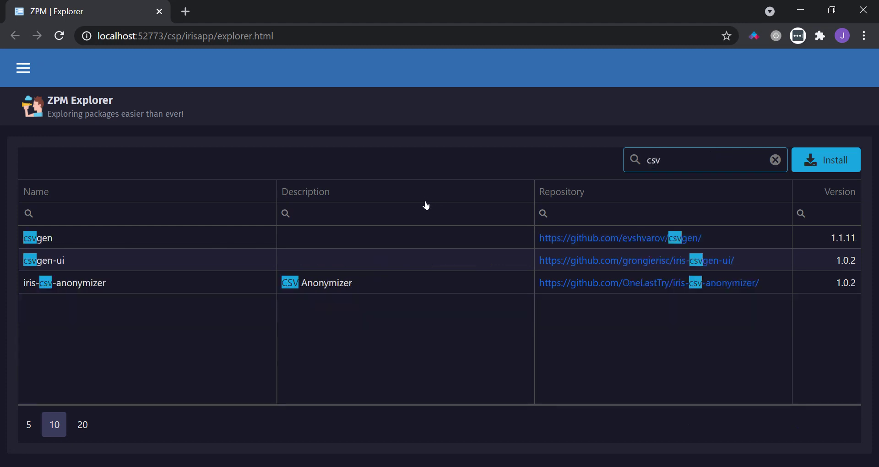
{"action": "key", "text": "ctrl+a"}
{"action": "type", "text": "rest"}
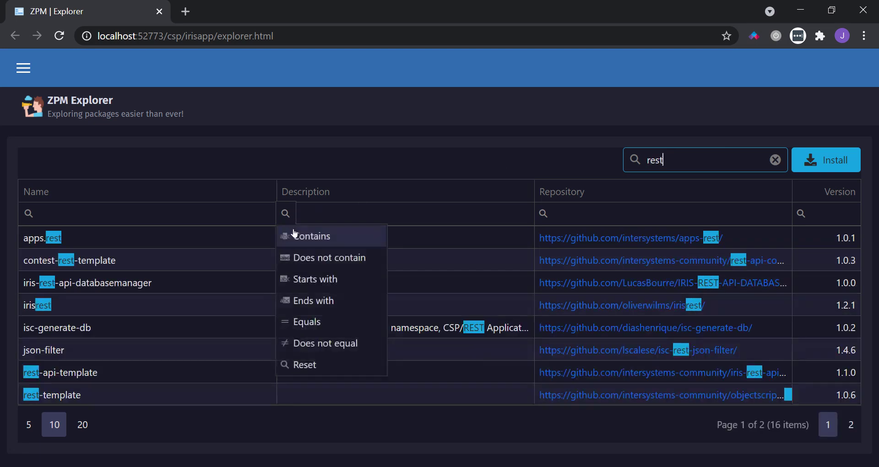
{"action": "left_click", "coordinate": [847, 424]}
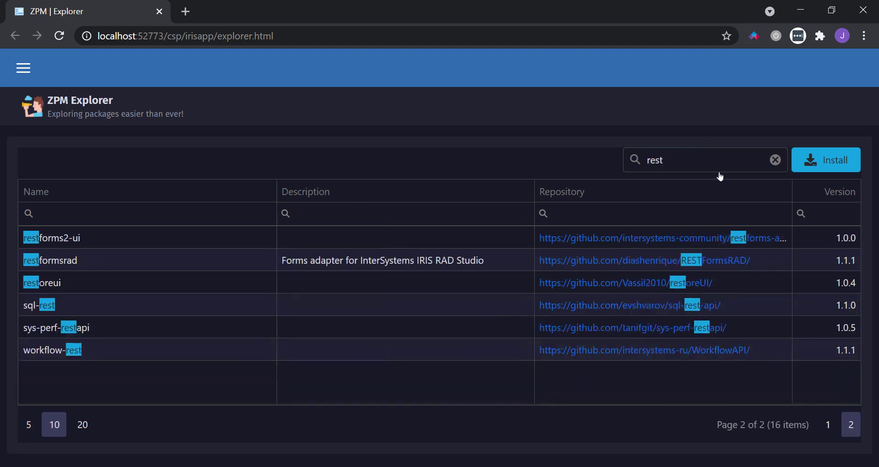
Search the available packages for terminal and install the webterminal package
{"action": "left_click_drag", "start_coordinate": [664, 160], "coordinate": [607, 166]}
{"action": "type", "text": "terminal"}
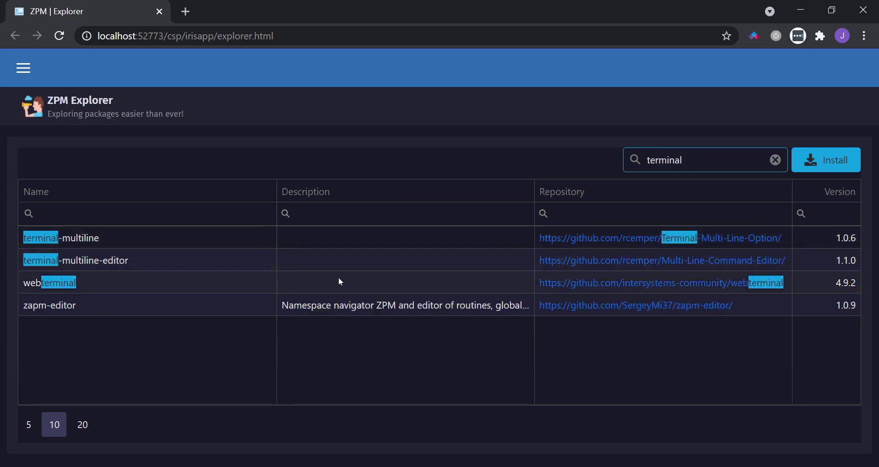
{"action": "left_click", "coordinate": [329, 281]}
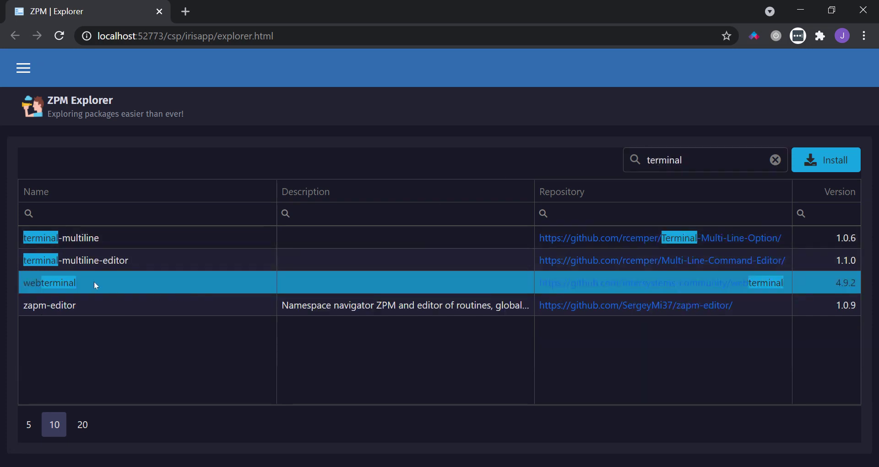
{"action": "left_click", "coordinate": [809, 161]}
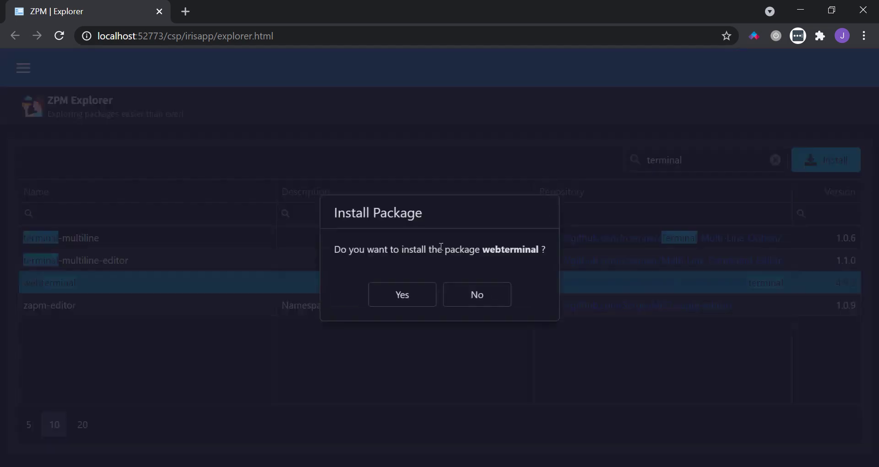
{"action": "left_click", "coordinate": [405, 295]}
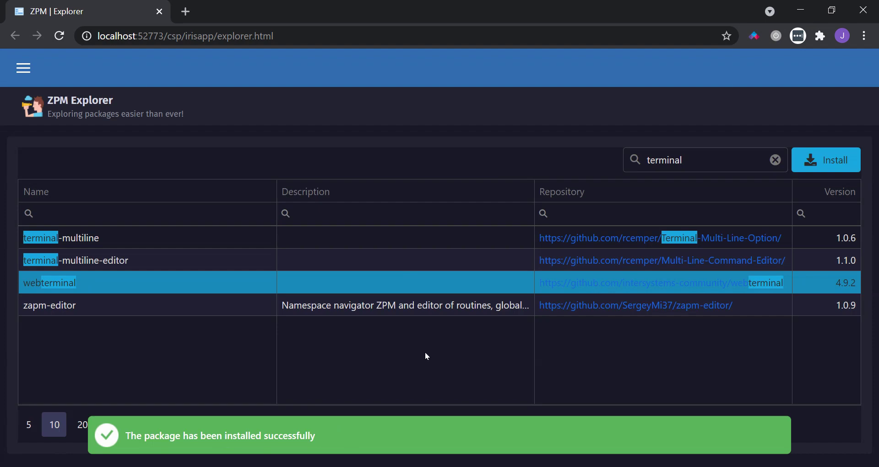
Open the webterminal package's GitHub repository and find the /terminal/ address path in its Usage section
{"action": "left_click", "coordinate": [600, 291]}
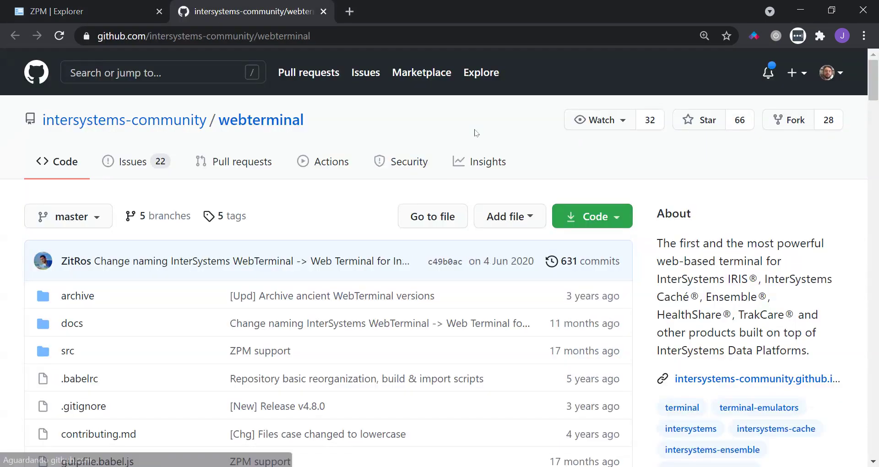
{"action": "key", "text": "ctrl+f"}
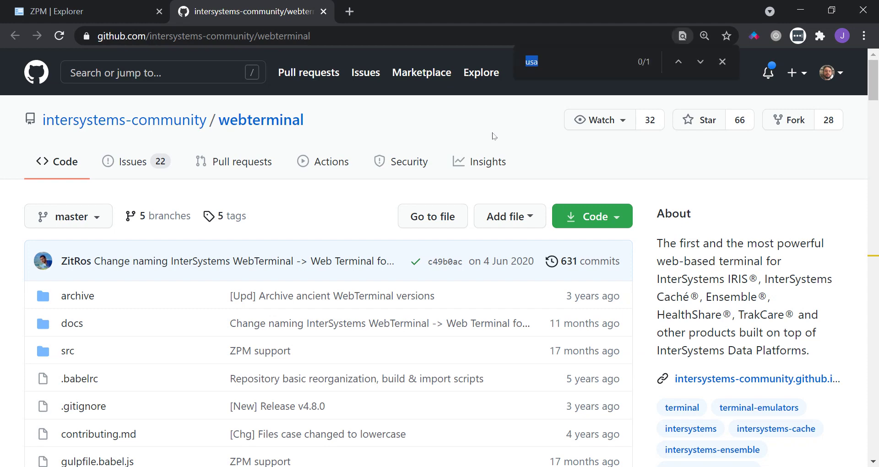
{"action": "type", "text": "usa"}
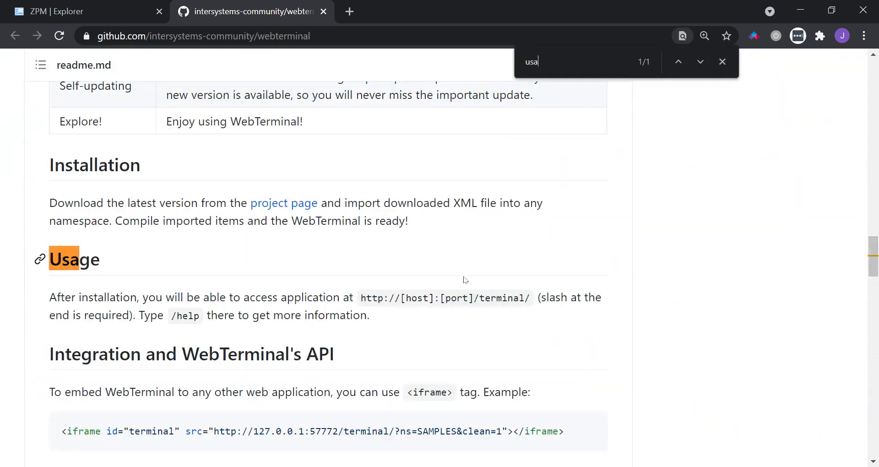
{"action": "left_click_drag", "start_coordinate": [474, 296], "coordinate": [521, 296]}
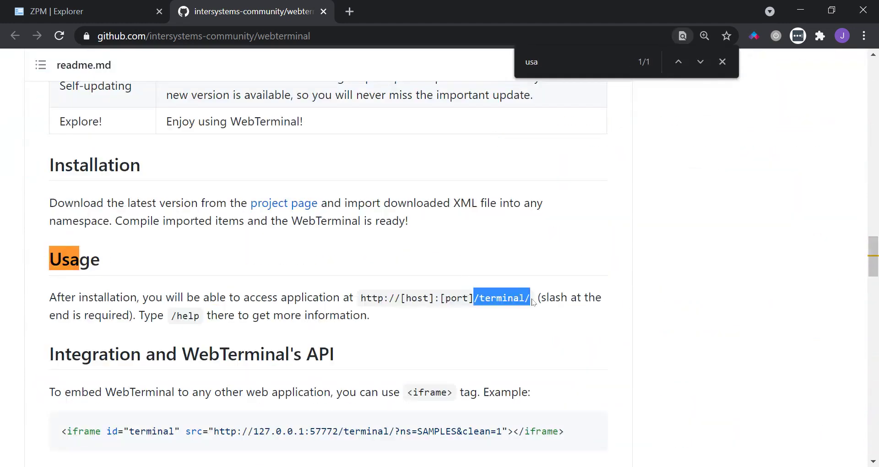
Duplicate the ZPM Explorer browser tab and load localhost:52773/terminal/ in the copy
{"action": "left_click", "coordinate": [80, 12]}
{"action": "right_click", "coordinate": [80, 12]}
{"action": "left_click", "coordinate": [115, 88]}
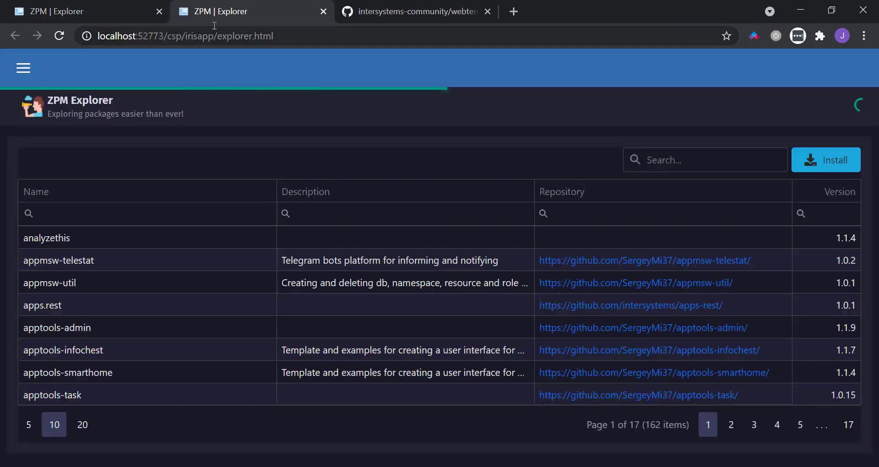
{"action": "left_click_drag", "start_coordinate": [163, 35], "coordinate": [274, 32]}
{"action": "type", "text": "/terminal/"}
{"action": "key", "text": "Return"}
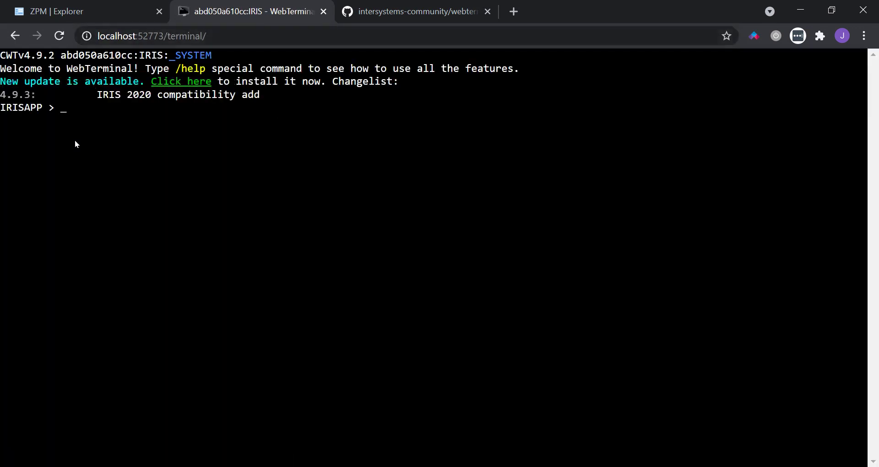
Return to ZPM Explorer and open the page listing the installed packages
{"action": "left_click", "coordinate": [100, 11]}
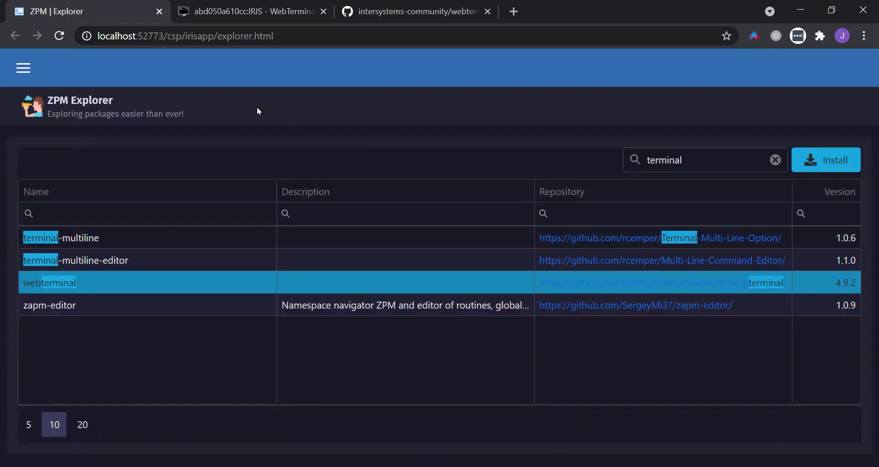
{"action": "left_click", "coordinate": [23, 68]}
{"action": "left_click", "coordinate": [60, 94]}
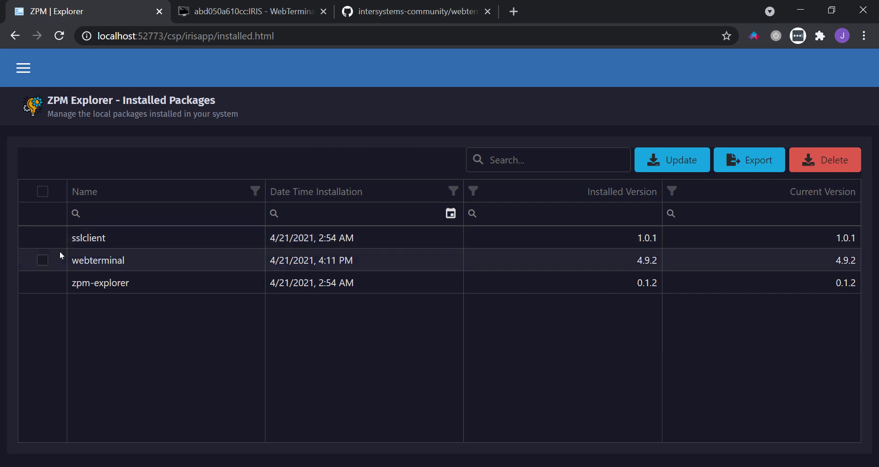
Try to update the installed sslclient package, and clear its selection
{"action": "left_click", "coordinate": [44, 238]}
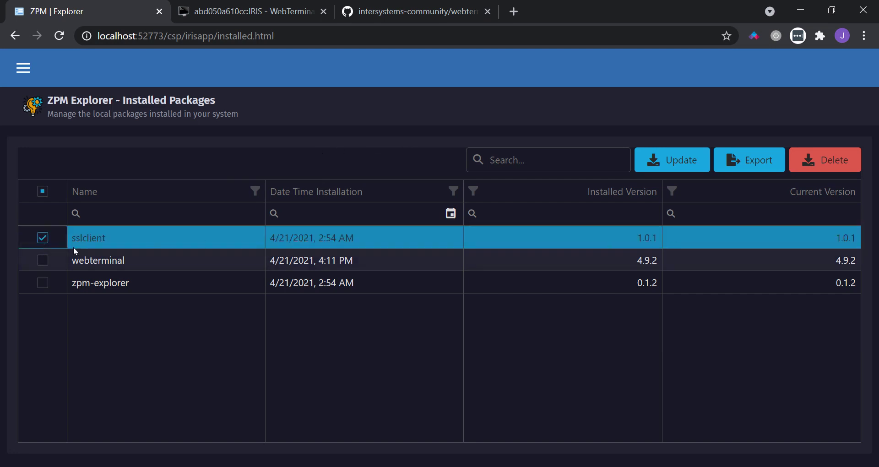
{"action": "left_click", "coordinate": [684, 167]}
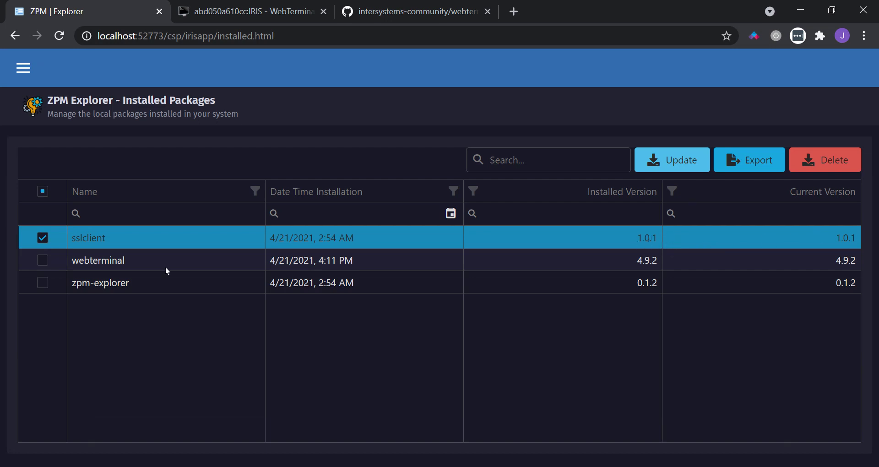
{"action": "left_click", "coordinate": [42, 238]}
Start the zpm shell in the web terminal and enter the beginning of the command, install csvgen, without running it
{"action": "left_click", "coordinate": [234, 14]}
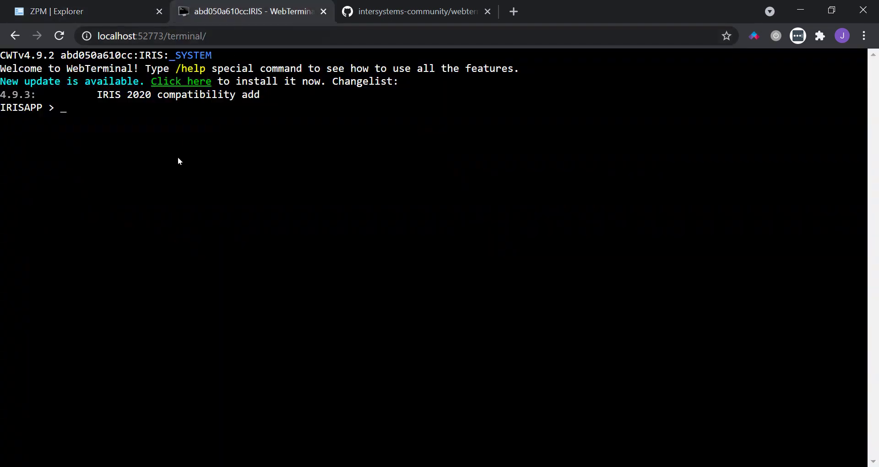
{"action": "type", "text": "zpm"}
{"action": "key", "text": "Return"}
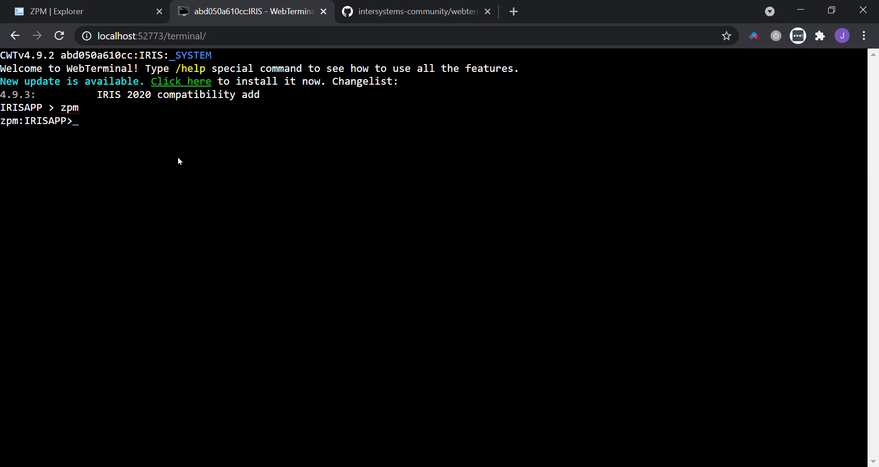
{"action": "type", "text": "install csvgen"}
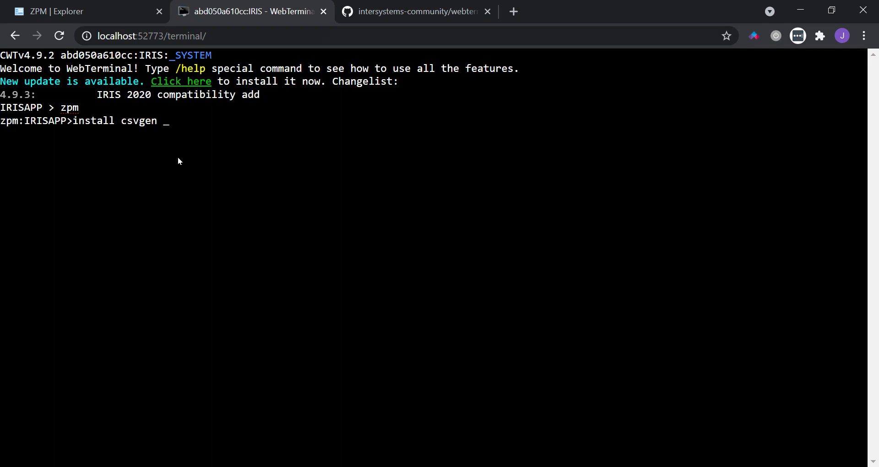
Look up the csvgen version in ZPM Explorer's available packages by searching for csv
{"action": "left_click", "coordinate": [119, 8]}
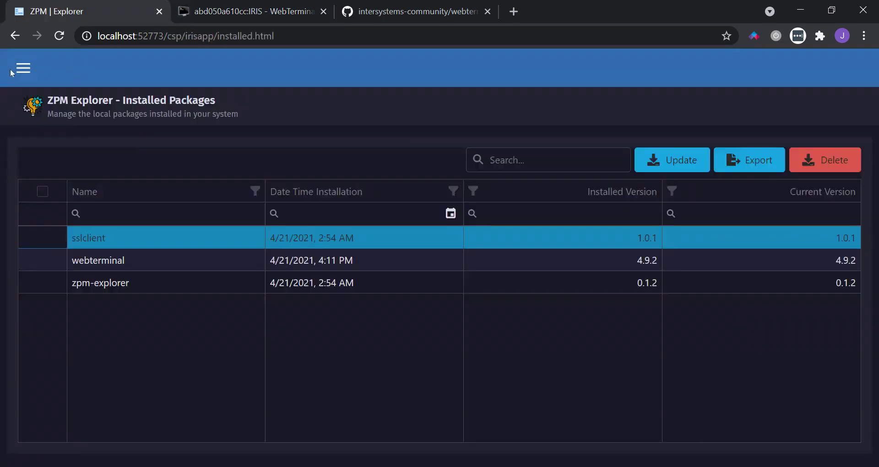
{"action": "left_click", "coordinate": [14, 70]}
{"action": "left_click", "coordinate": [51, 71]}
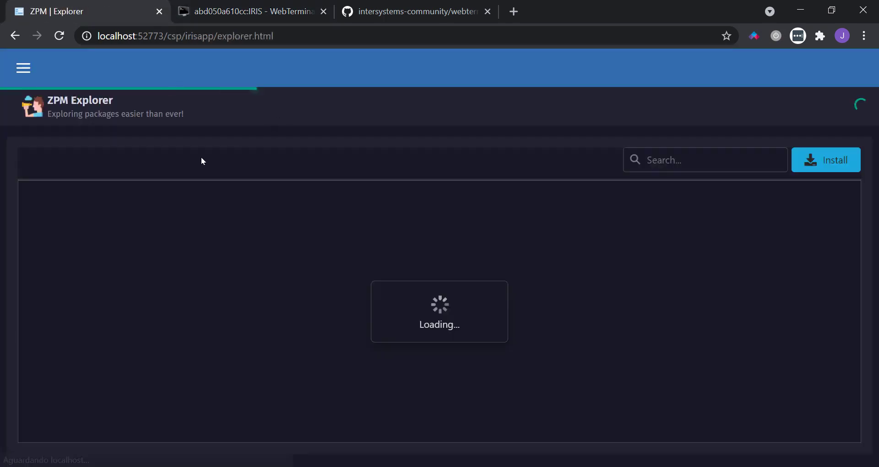
{"action": "left_click", "coordinate": [685, 153]}
{"action": "type", "text": "csv"}
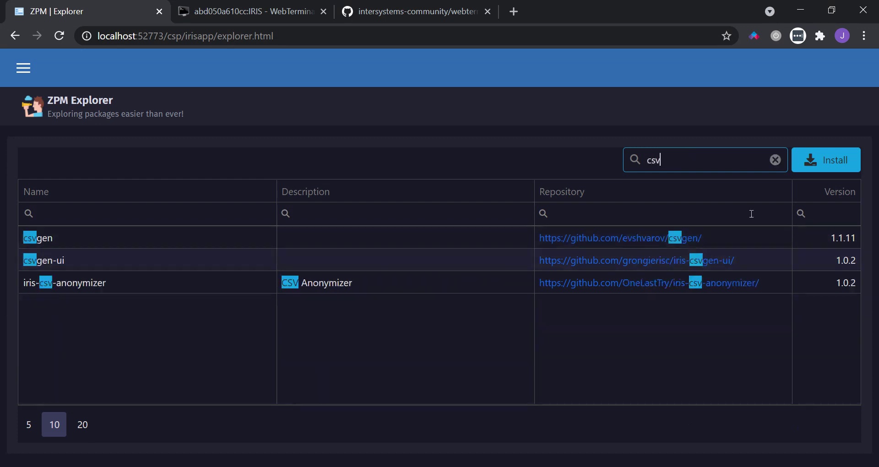
Complete the web terminal's csvgen install command with version 1.1.10 and run it
{"action": "left_click", "coordinate": [270, 11]}
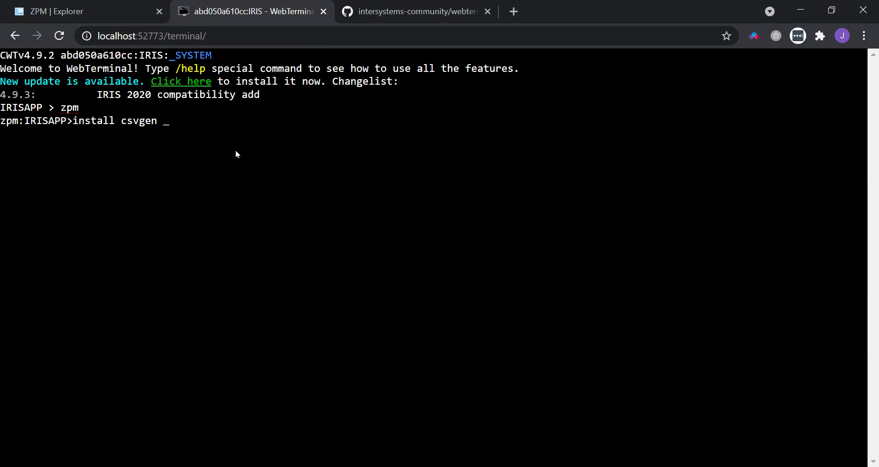
{"action": "type", "text": "1.11."}
{"action": "key", "text": "BackSpace"}
{"action": "key", "text": "BackSpace"}
{"action": "key", "text": "BackSpace"}
{"action": "type", "text": "1.10"}
{"action": "key", "text": "Return"}
Update the csvgen package to its current version from ZPM Explorer's installed packages page
{"action": "left_click", "coordinate": [76, 10]}
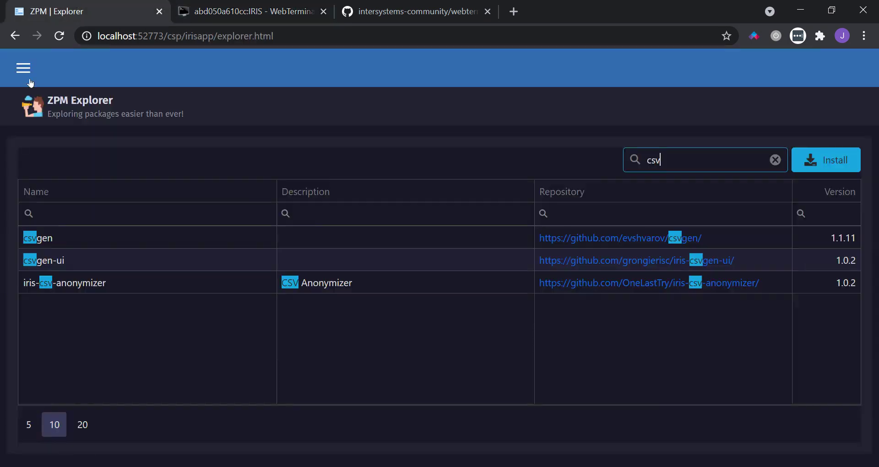
{"action": "left_click", "coordinate": [24, 67]}
{"action": "left_click", "coordinate": [47, 94]}
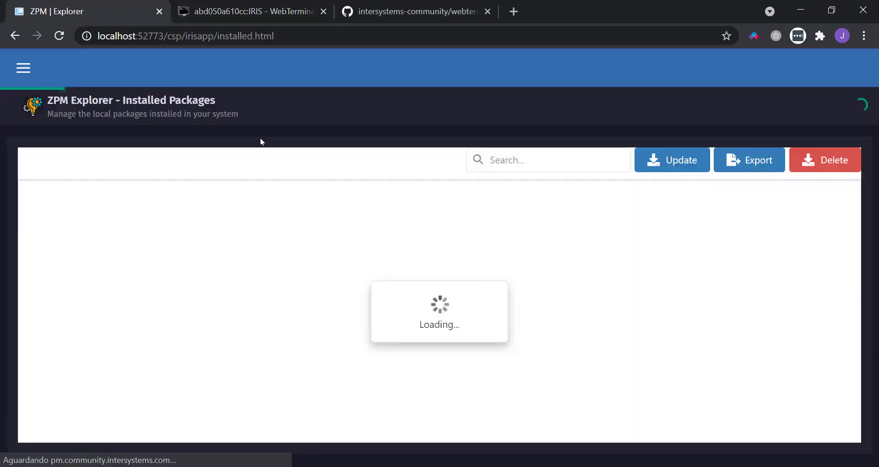
{"action": "left_click", "coordinate": [136, 242]}
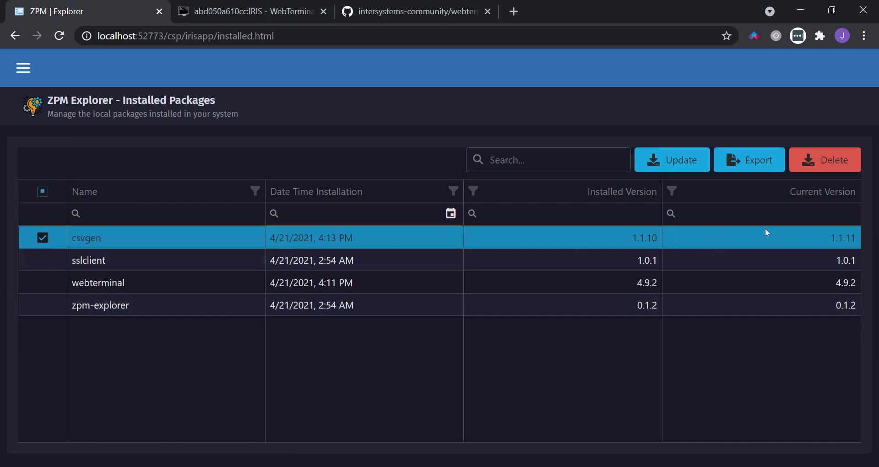
{"action": "left_click", "coordinate": [668, 165]}
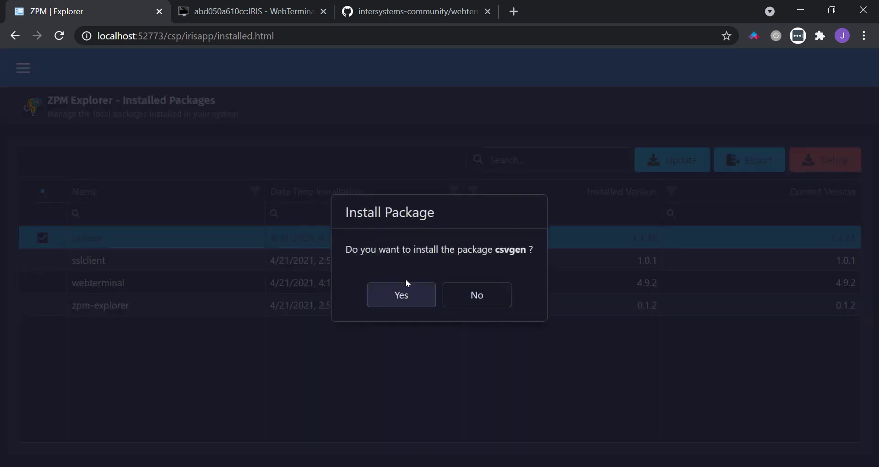
{"action": "left_click", "coordinate": [402, 304]}
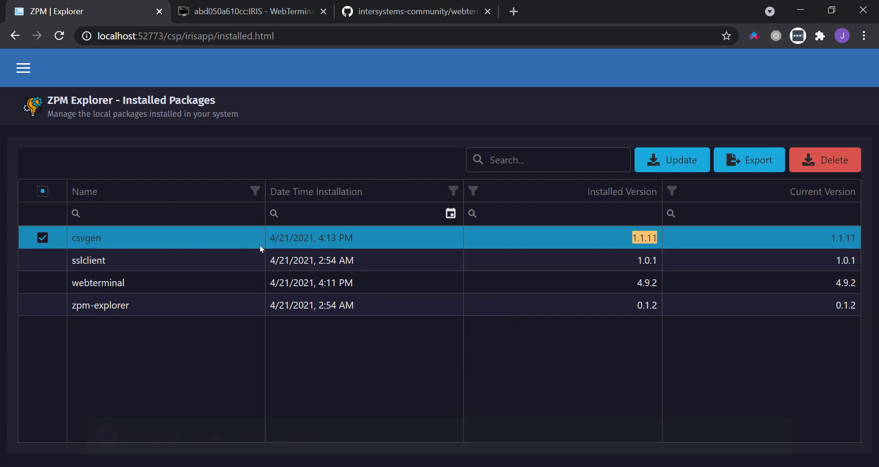
Uninstall the csvgen and webterminal packages together, confirming the deletion
{"action": "left_click", "coordinate": [41, 283]}
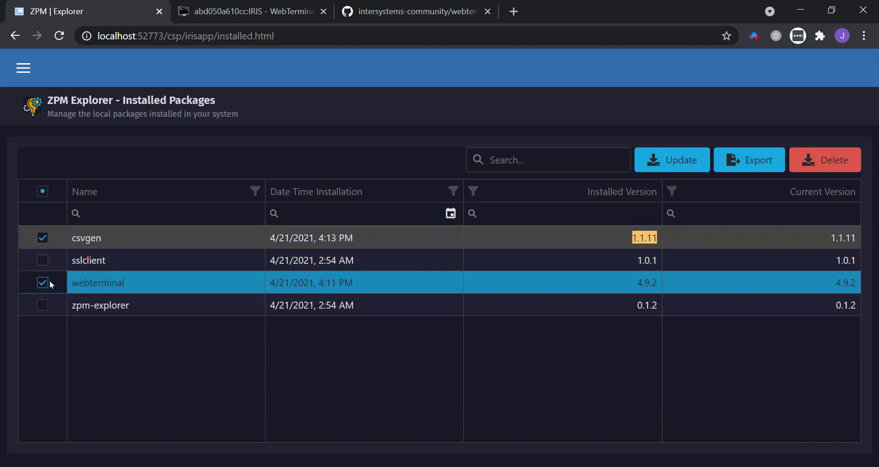
{"action": "left_click", "coordinate": [832, 163]}
{"action": "left_click", "coordinate": [407, 297]}
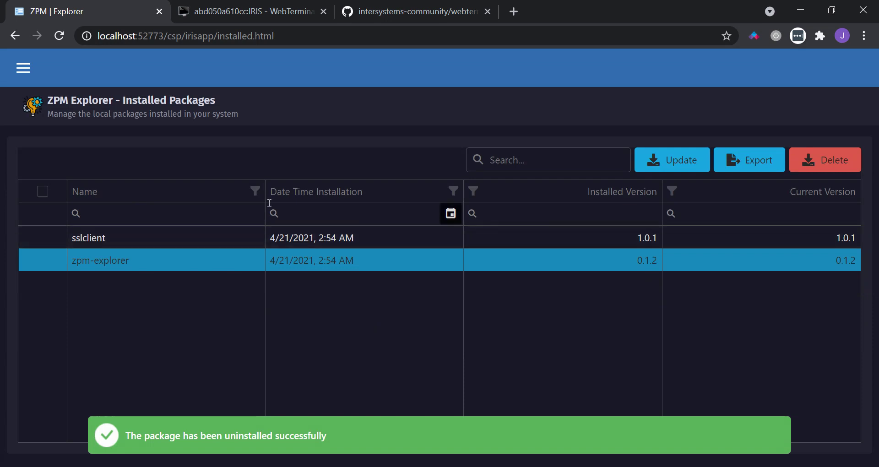
Reload the web terminal page to check whether it is still available, and return to ZPM Explorer
{"action": "left_click", "coordinate": [187, 11]}
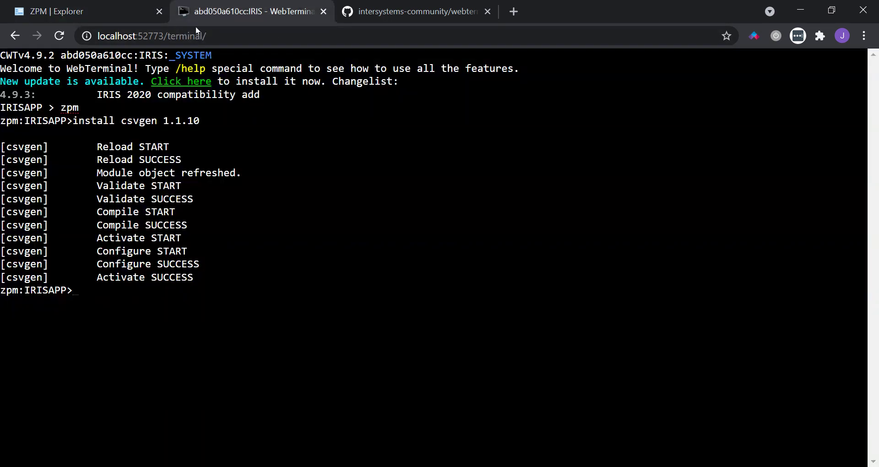
{"action": "left_click", "coordinate": [58, 37]}
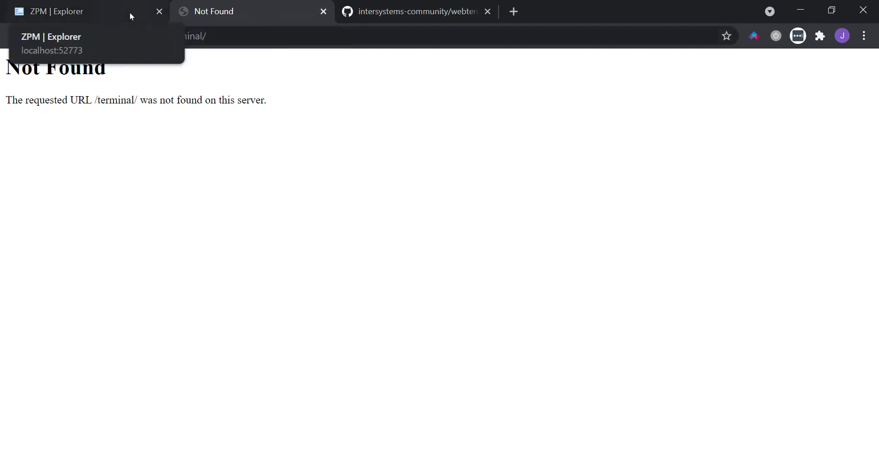
{"action": "left_click", "coordinate": [98, 10]}
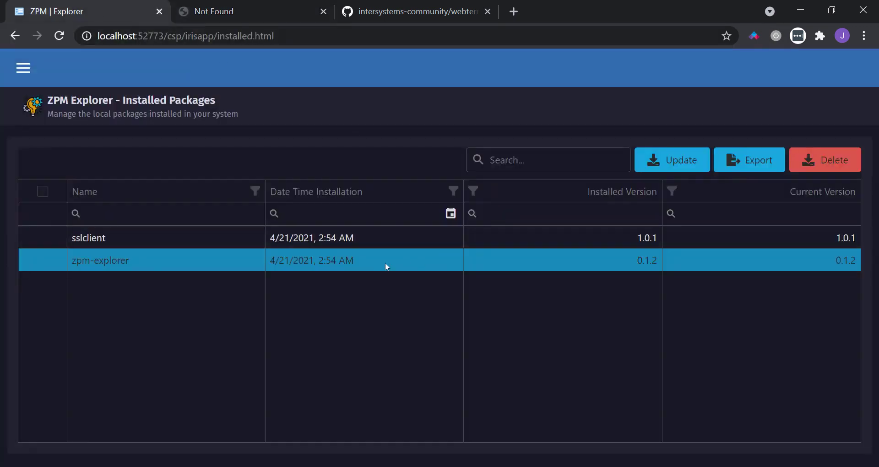
Export all installed packages as a module.xml and inspect its Dependencies block
{"action": "left_click", "coordinate": [42, 194]}
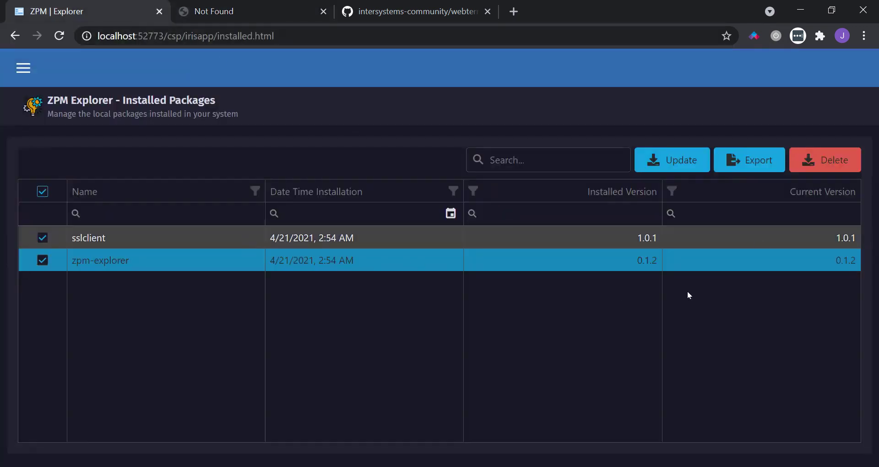
{"action": "left_click", "coordinate": [750, 165]}
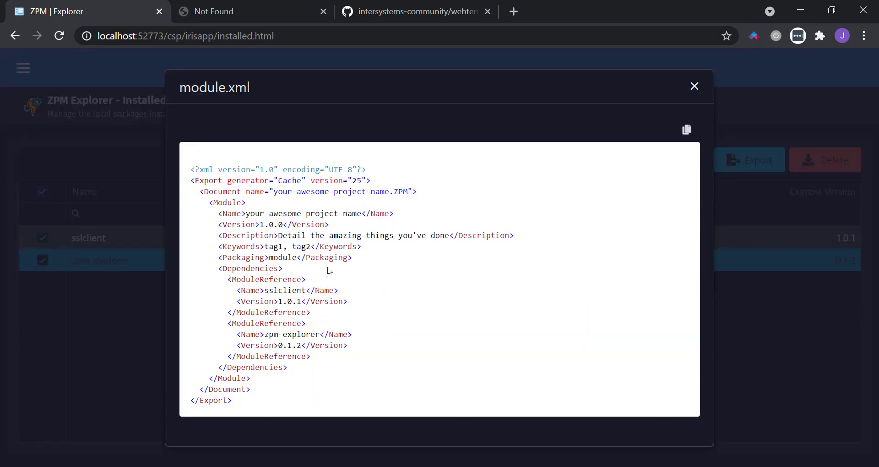
{"action": "left_click_drag", "start_coordinate": [362, 260], "coordinate": [370, 364]}
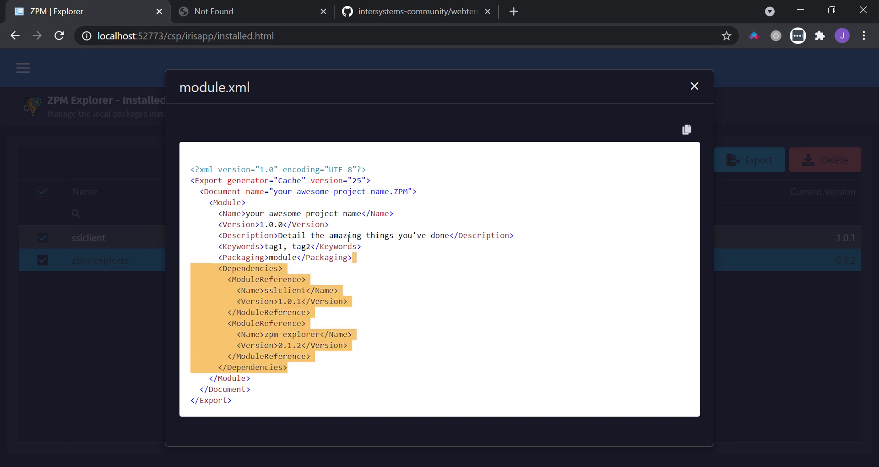
{"action": "left_click", "coordinate": [519, 279]}
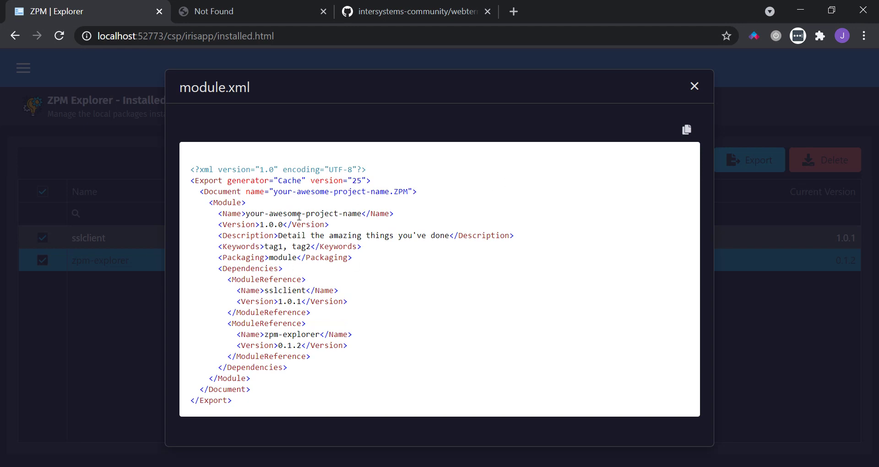
Copy the generated module.xml text to the clipboard and paste it into a new Notepad document
{"action": "left_click", "coordinate": [687, 131]}
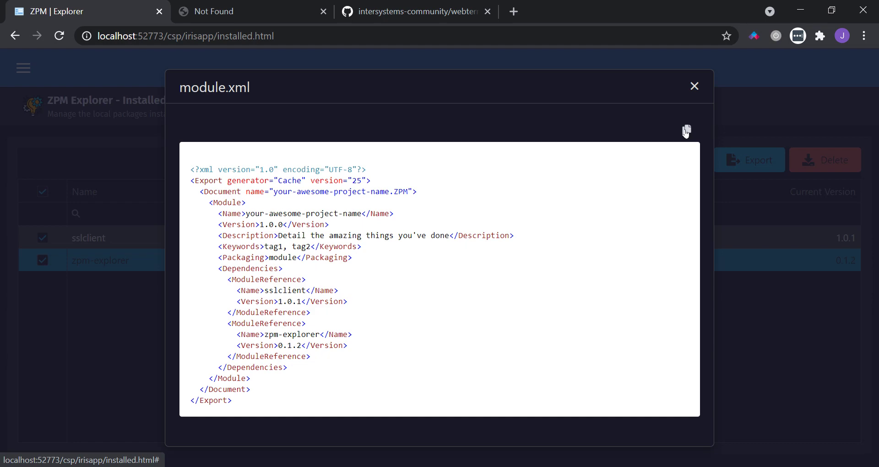
{"action": "left_click", "coordinate": [686, 131]}
{"action": "mouse_move", "coordinate": [222, 464]}
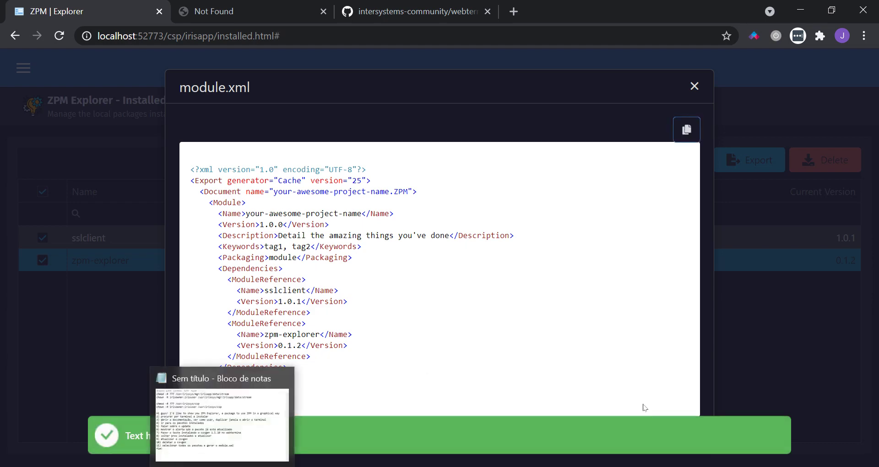
{"action": "key", "text": "super+r"}
{"action": "key", "text": "Return"}
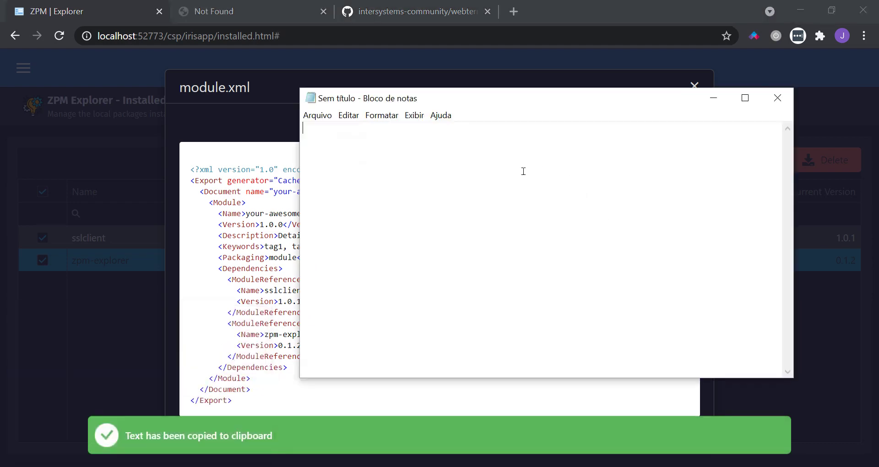
{"action": "key", "text": "ctrl+v"}
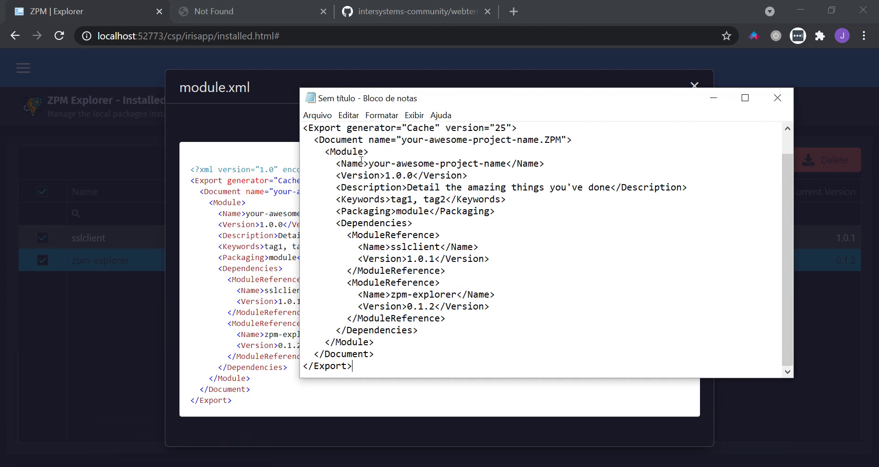
Examine the project name and the sslclient and zpm-explorer module references in the pasted XML
{"action": "left_click_drag", "start_coordinate": [363, 164], "coordinate": [495, 163]}
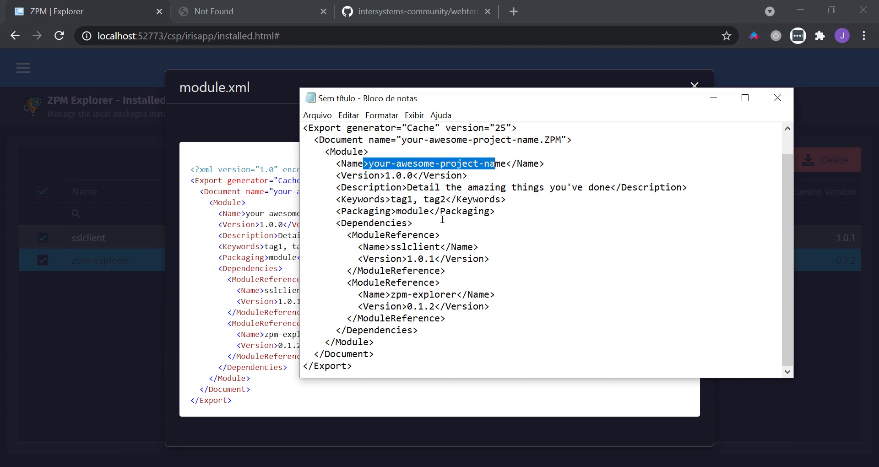
{"action": "left_click_drag", "start_coordinate": [303, 234], "coordinate": [448, 318]}
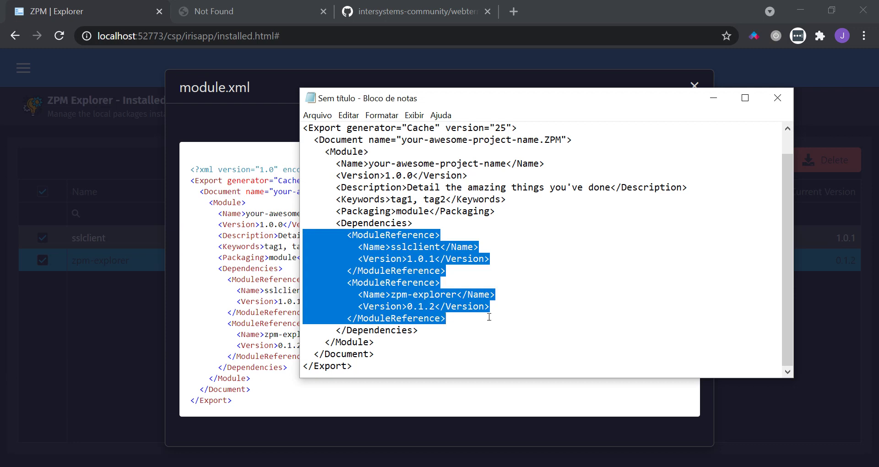
{"action": "left_click", "coordinate": [560, 240]}
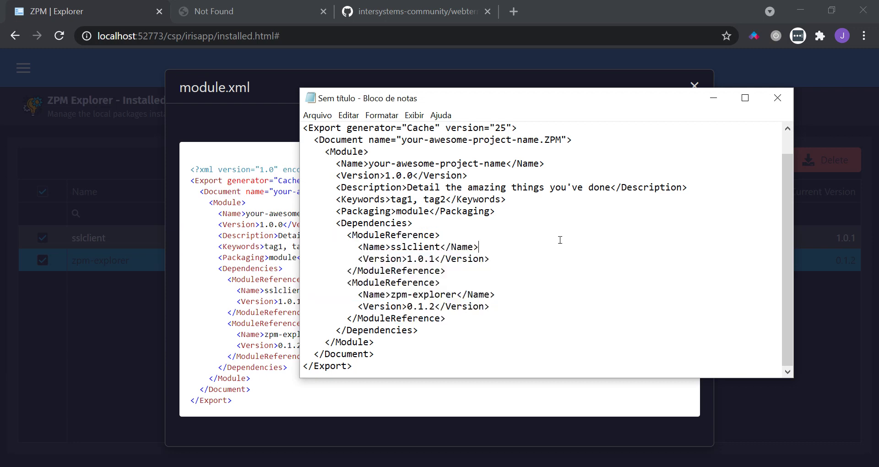